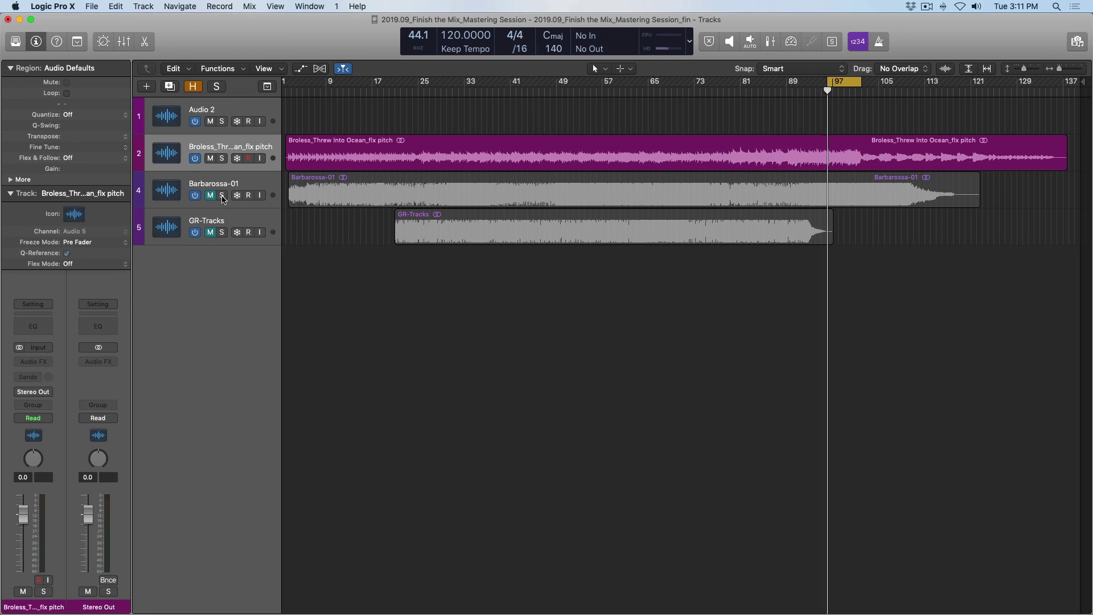
Play the session and solo Barbarossa-01 on and off twice to compare it with the mix
{"action": "key", "text": "space"}
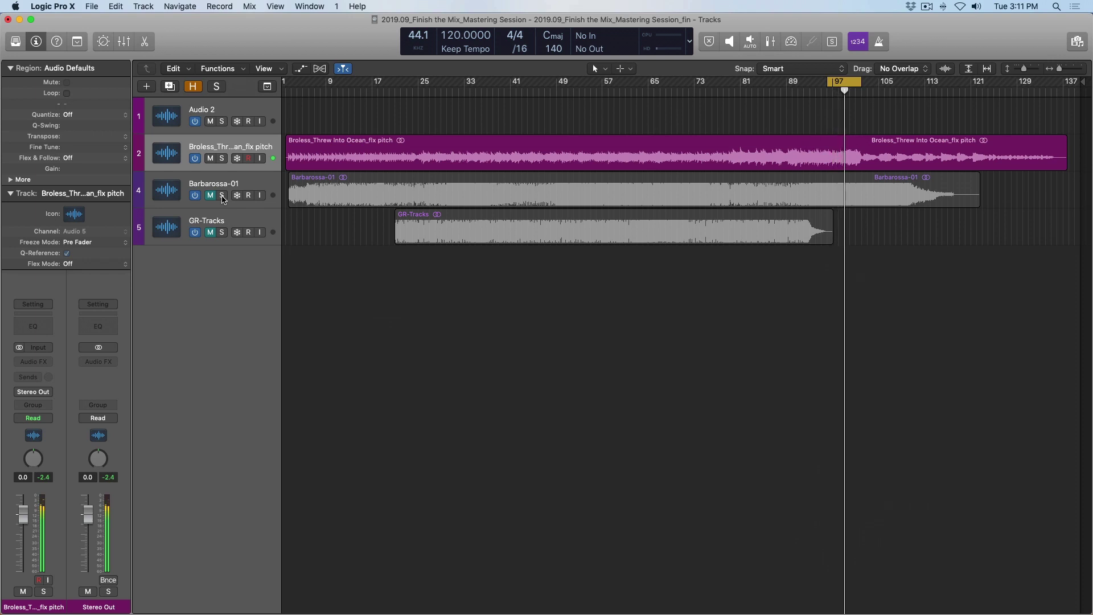
{"action": "left_click", "coordinate": [222, 195]}
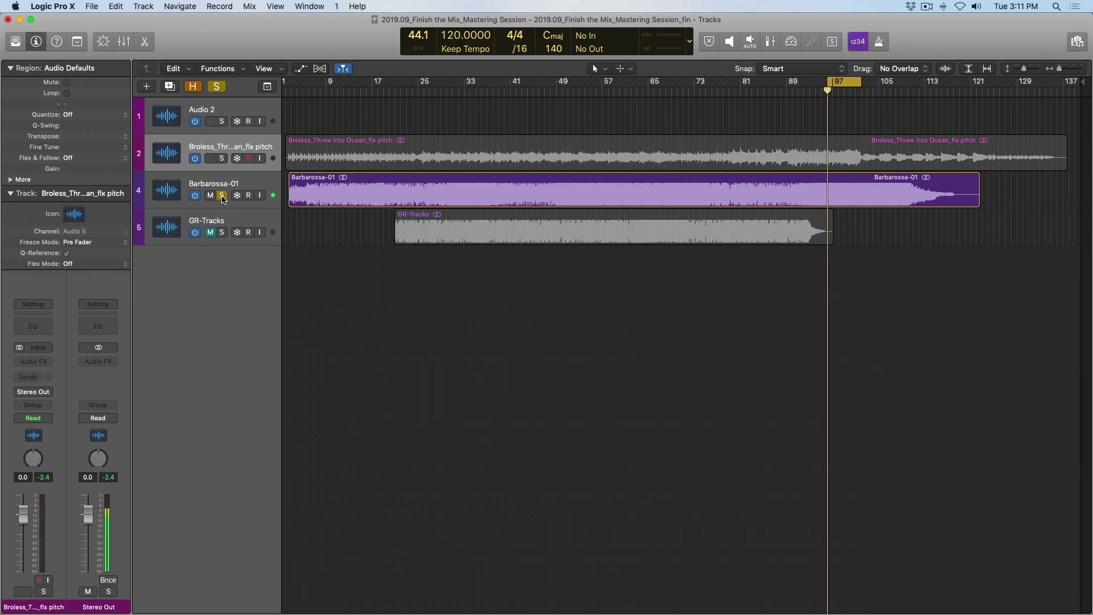
{"action": "left_click", "coordinate": [222, 196]}
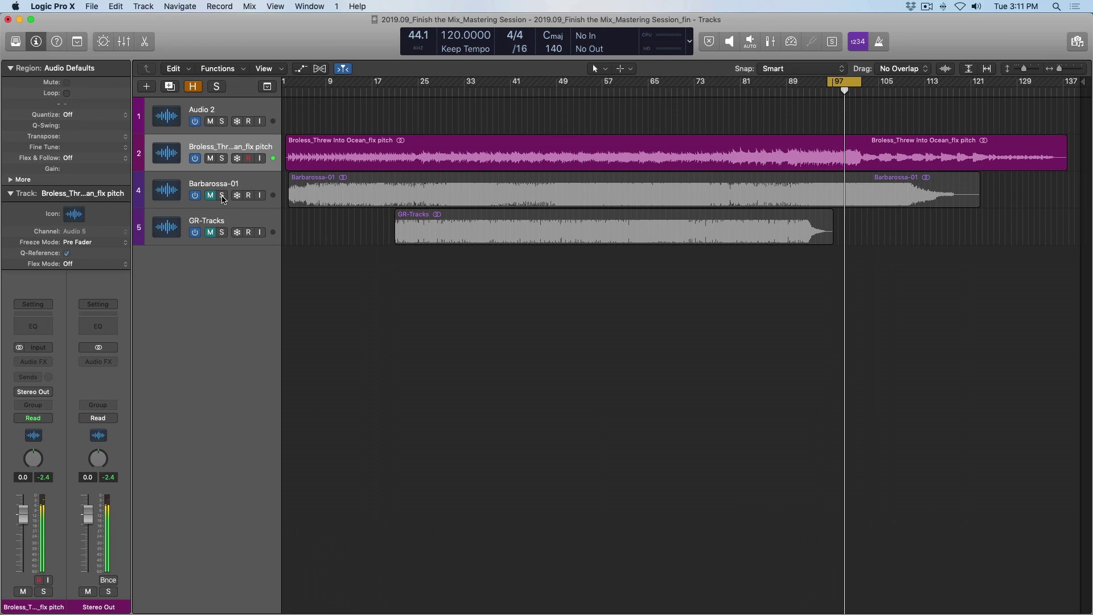
{"action": "left_click", "coordinate": [221, 196]}
{"action": "left_click", "coordinate": [222, 195]}
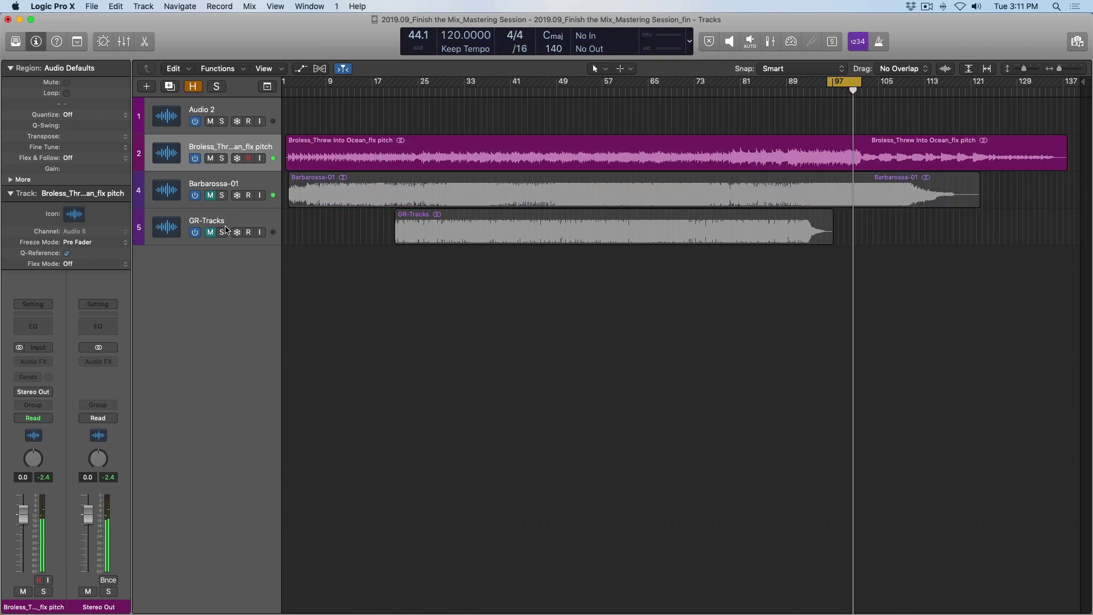
Turn off cycle and start playback from bar 25
{"action": "key", "text": "c"}
{"action": "left_click", "coordinate": [419, 94]}
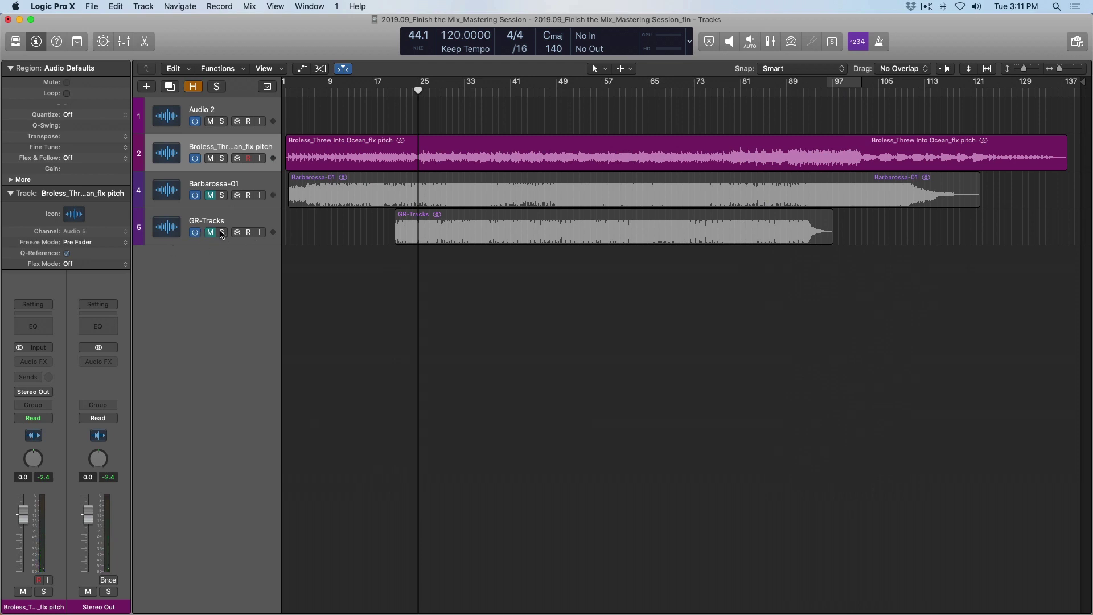
{"action": "key", "text": "space"}
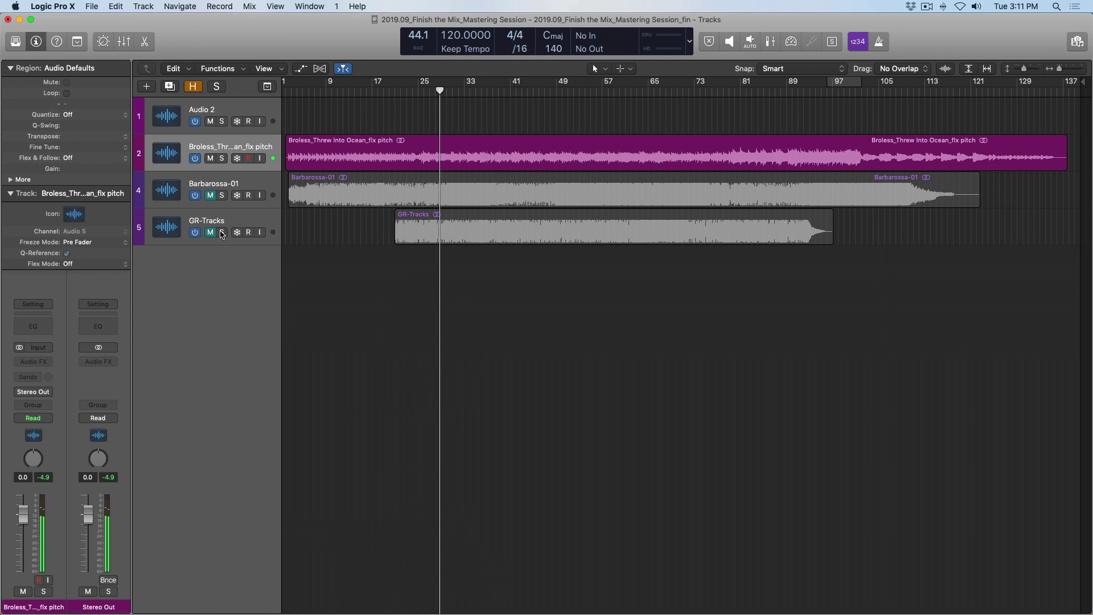
Solo GR-Tracks on and off twice to compare it with the mix, ending unsoloed
{"action": "left_click", "coordinate": [222, 232]}
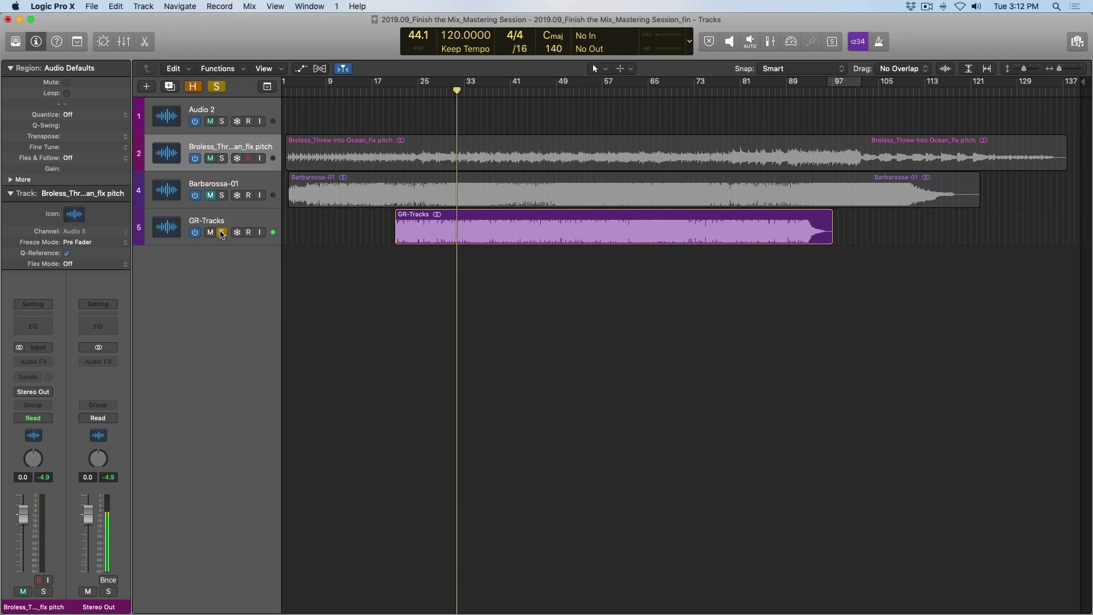
{"action": "left_click", "coordinate": [221, 232]}
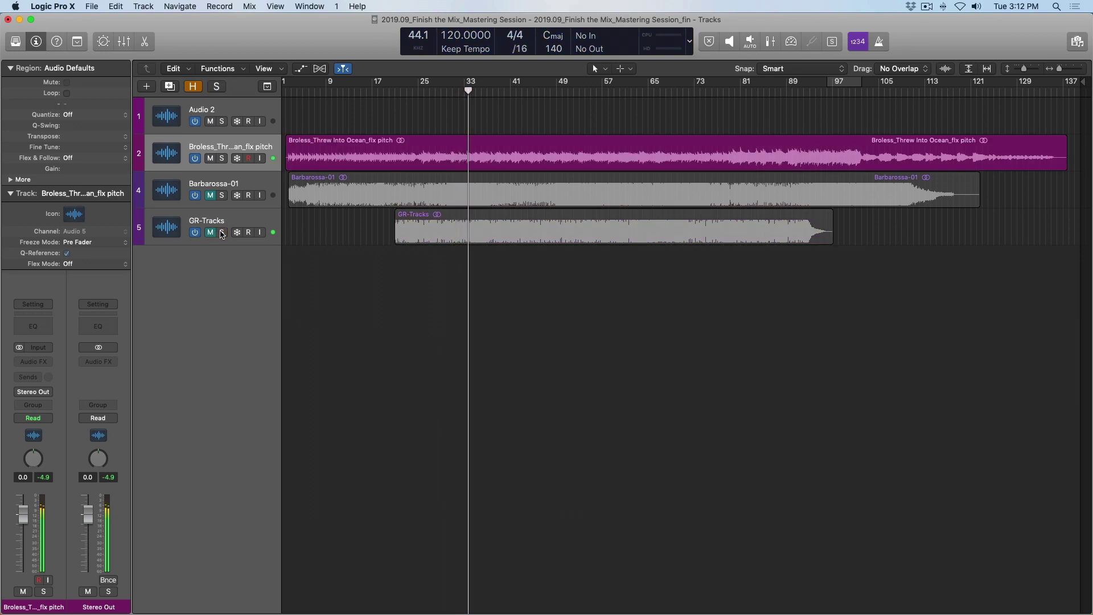
{"action": "left_click", "coordinate": [222, 233]}
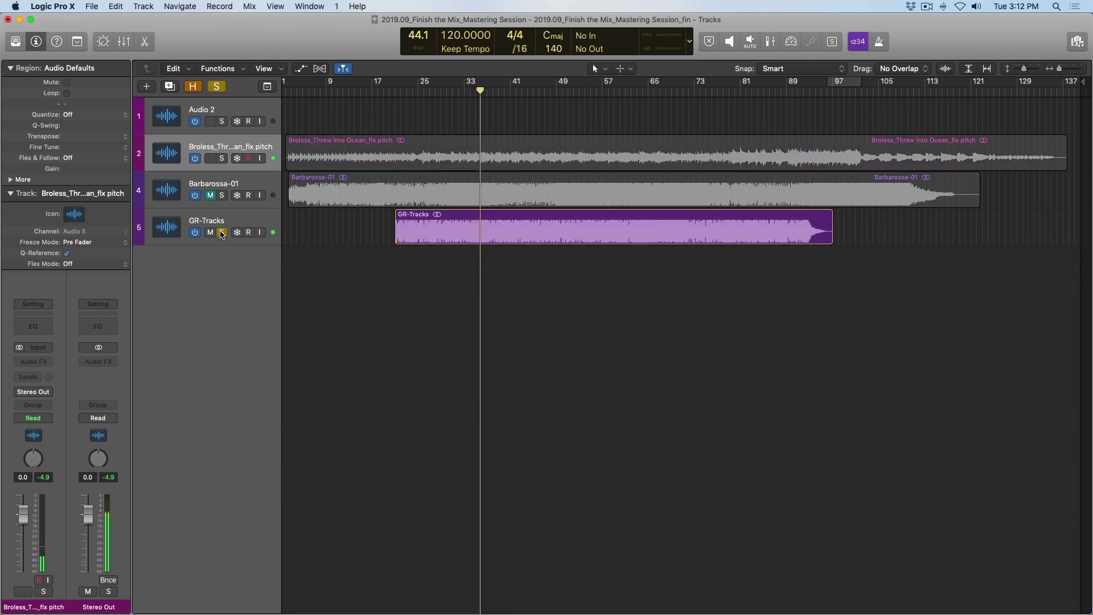
{"action": "left_click", "coordinate": [221, 232]}
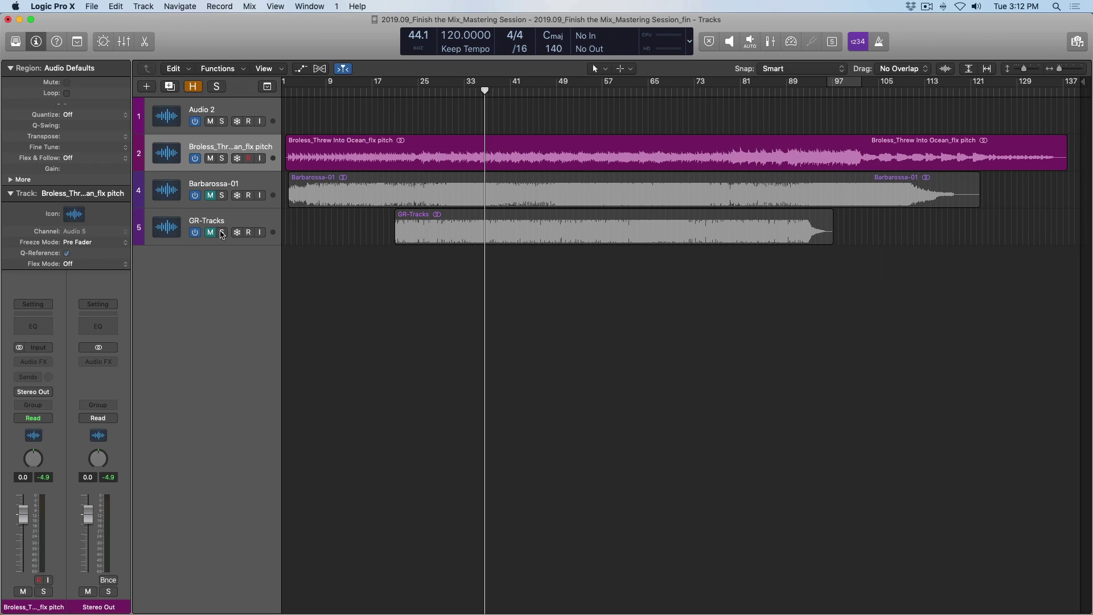
Insert EQ > Match EQ in Audio 2's Audio FX slot and move its window lower
{"action": "left_click", "coordinate": [171, 114]}
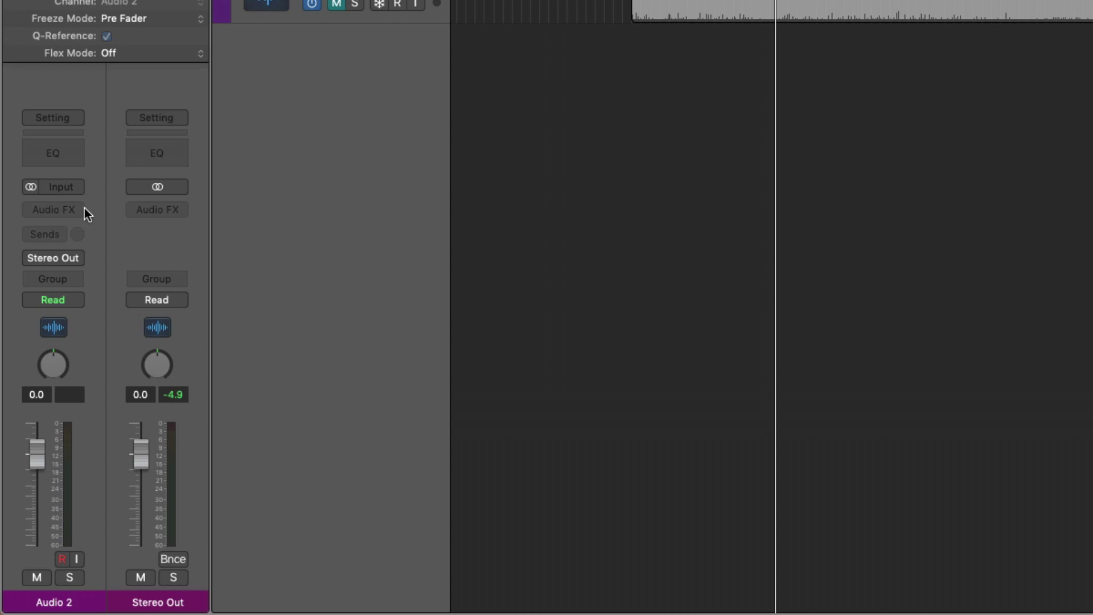
{"action": "left_click", "coordinate": [59, 209]}
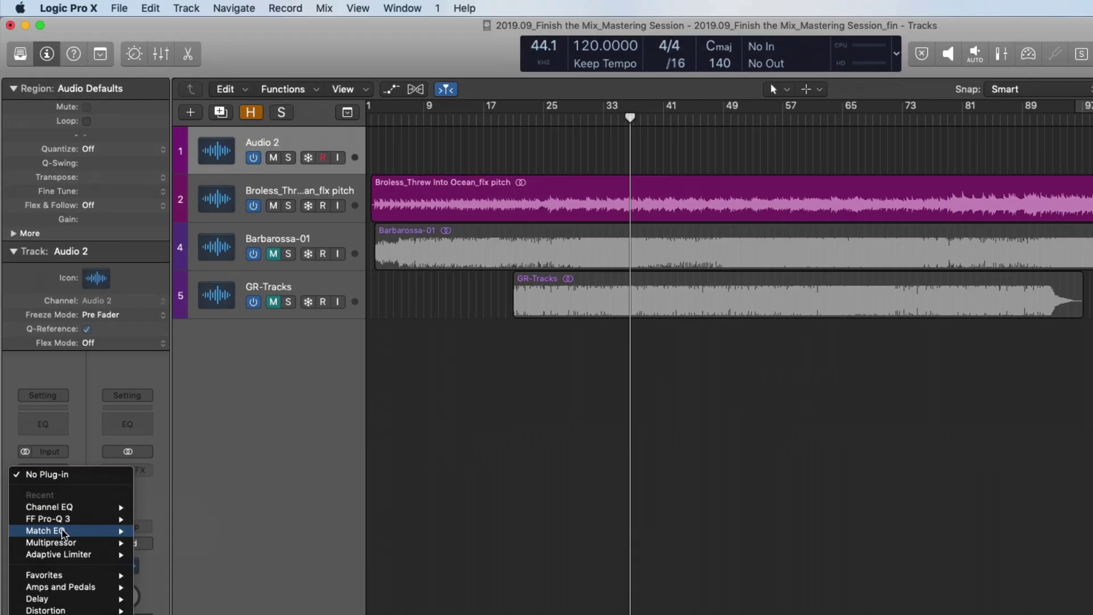
{"action": "left_click", "coordinate": [63, 531]}
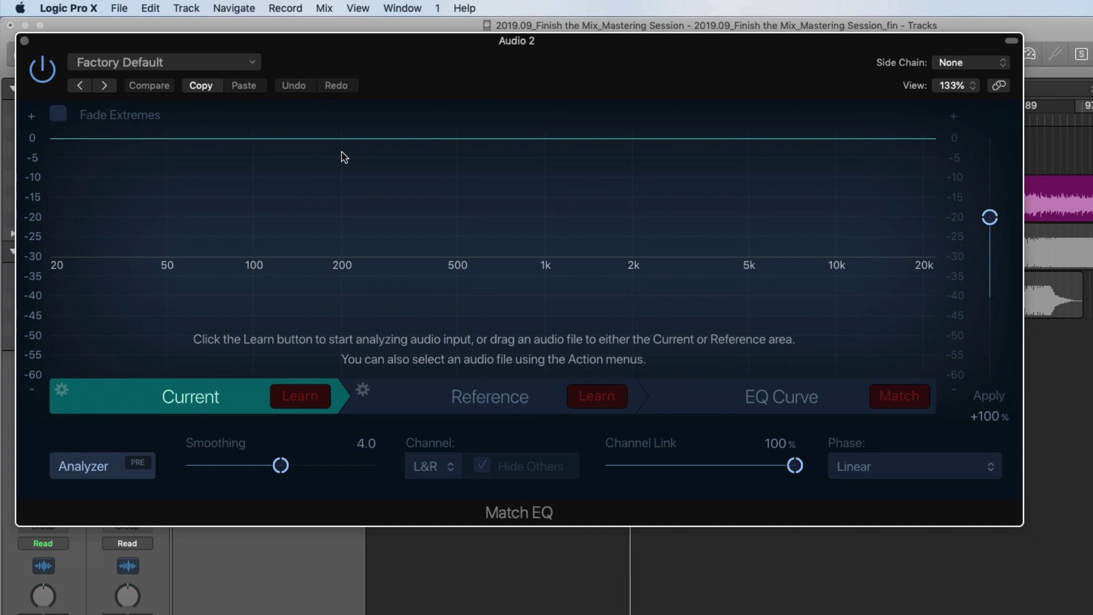
{"action": "left_click_drag", "start_coordinate": [411, 59], "coordinate": [434, 241]}
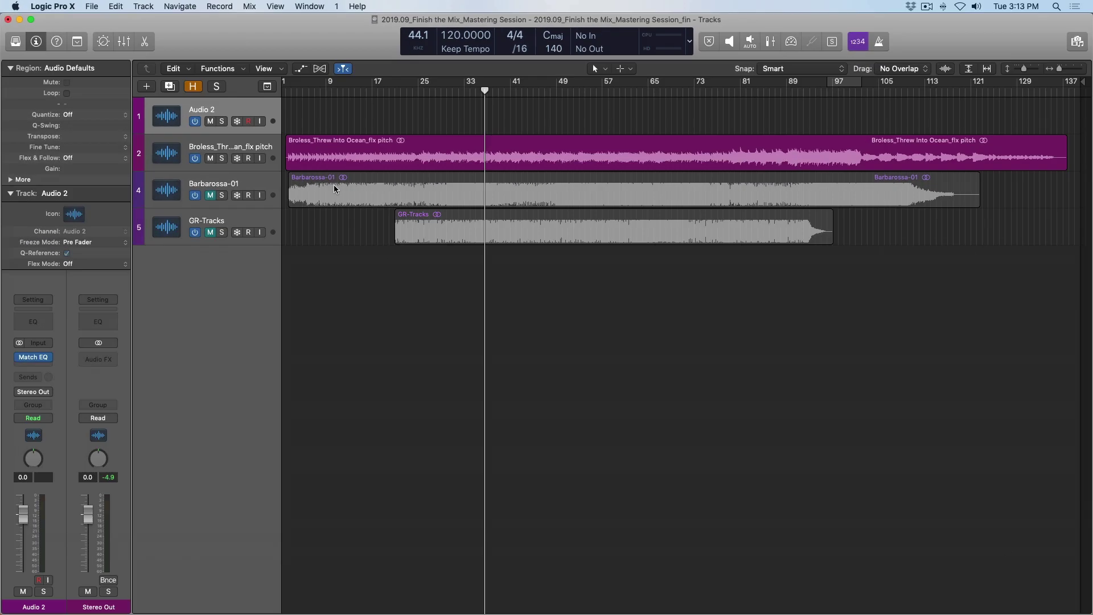
Select Broless, show the Project browser's four audio files, and bring back the Match EQ window
{"action": "left_click", "coordinate": [223, 194]}
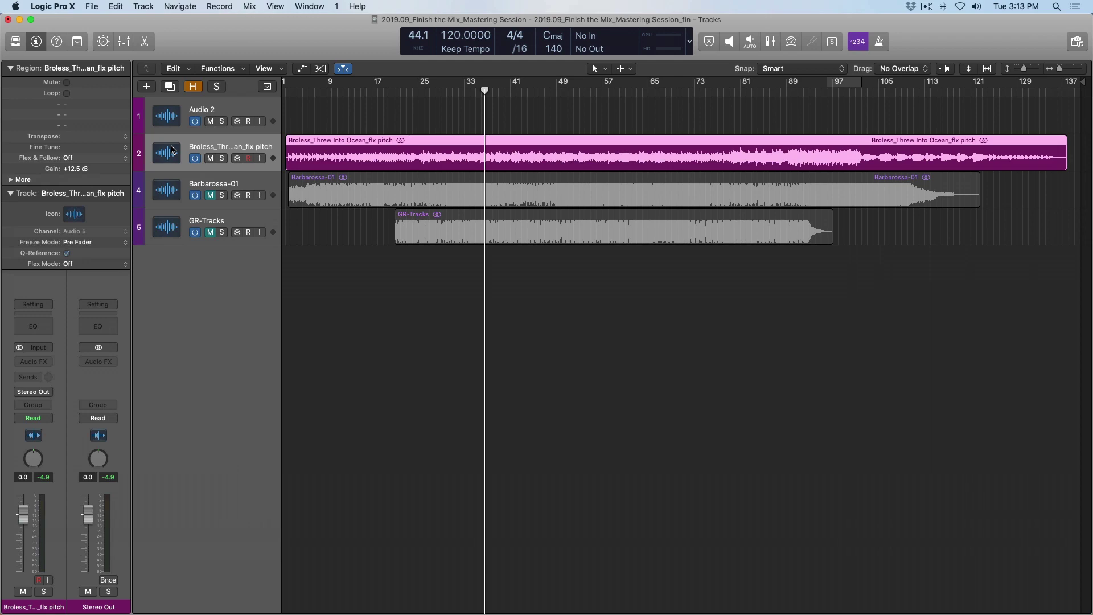
{"action": "left_click", "coordinate": [1077, 41]}
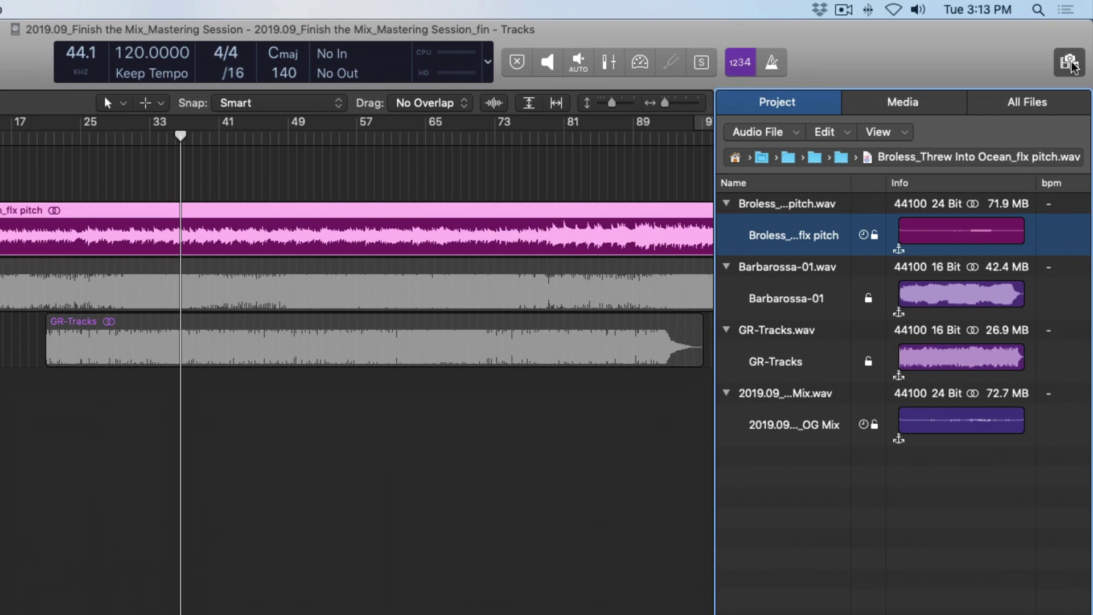
{"action": "left_click", "coordinate": [1071, 63]}
{"action": "left_click", "coordinate": [1065, 64]}
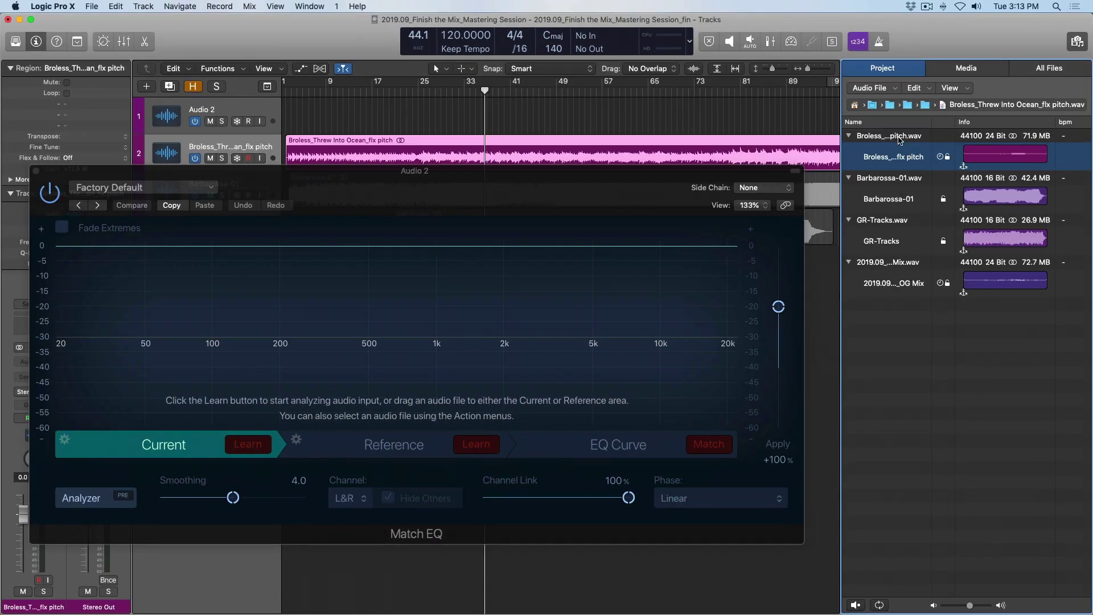
Drop the Broless file on Match EQ's Current area and Barbarossa-01.wav on Reference
{"action": "left_click_drag", "start_coordinate": [899, 140], "coordinate": [184, 454]}
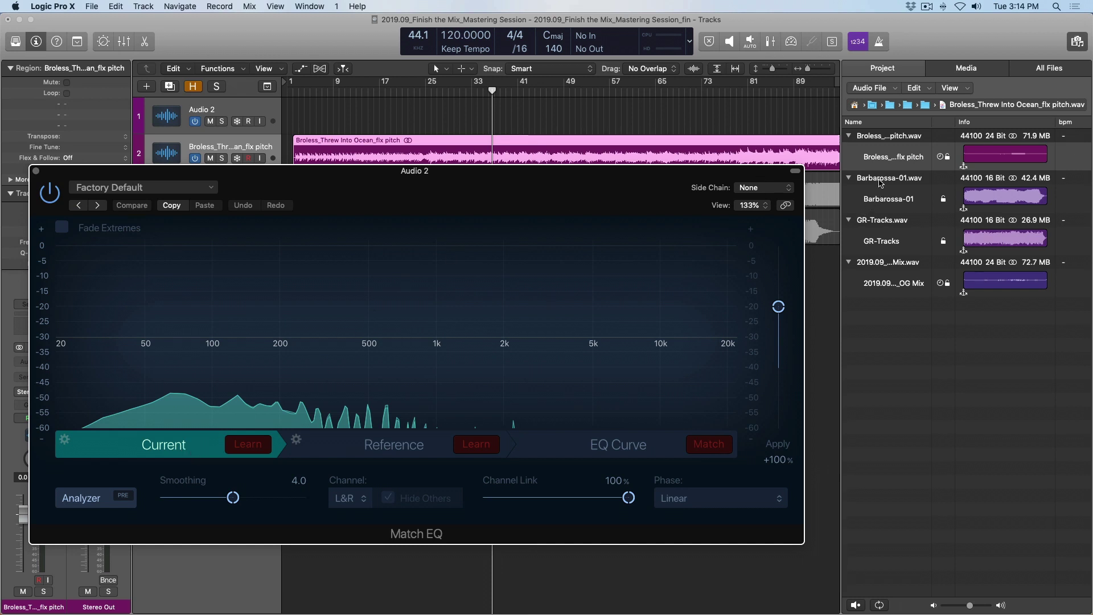
{"action": "left_click_drag", "start_coordinate": [880, 182], "coordinate": [447, 445]}
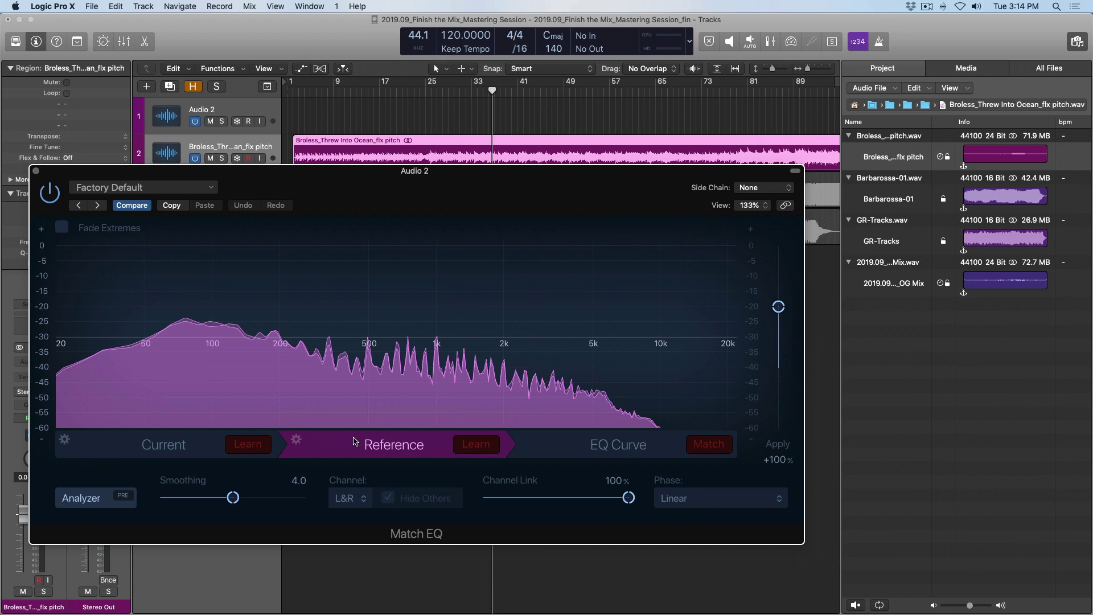
{"action": "left_click", "coordinate": [168, 452]}
{"action": "left_click", "coordinate": [342, 450]}
{"action": "key", "text": "super+w"}
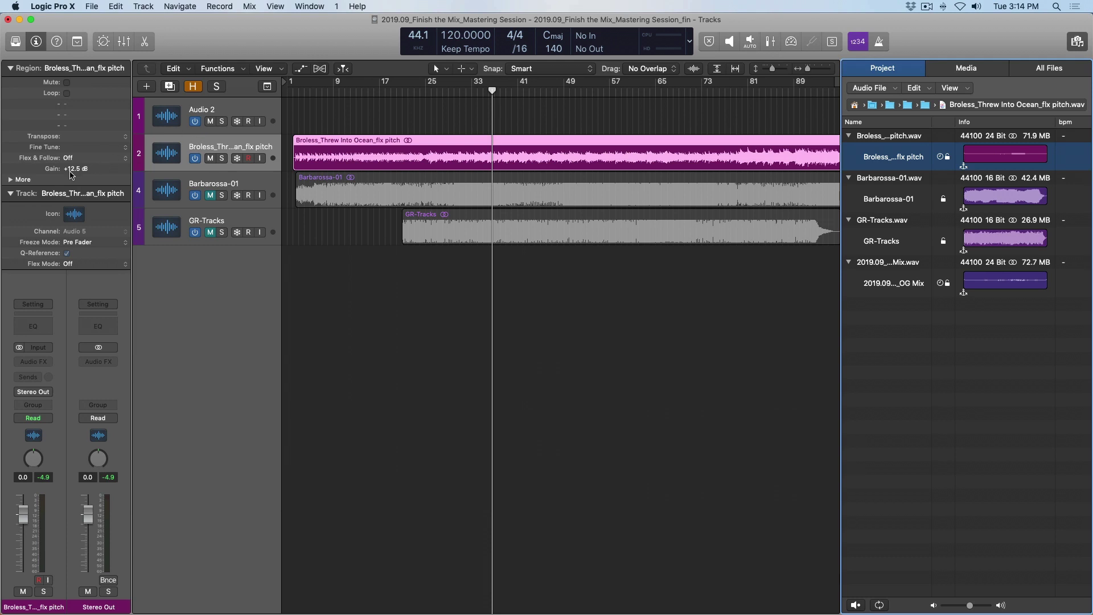
{"action": "key", "text": "v"}
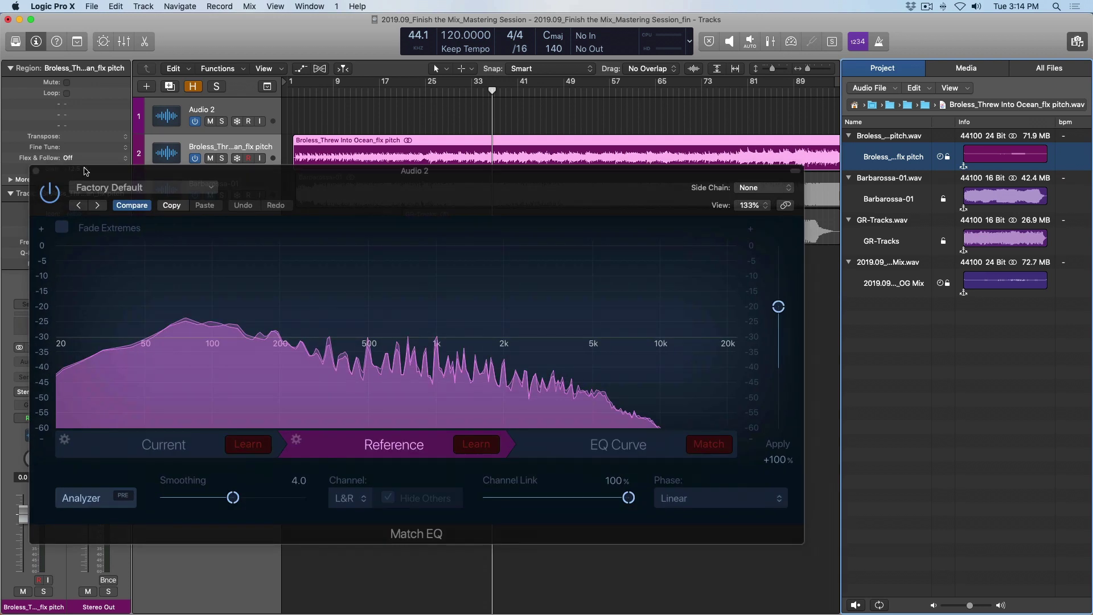
Generate the Match curve from Broless toward Barbarossa-01, then review the Current, Reference and Match views
{"action": "left_click", "coordinate": [711, 451]}
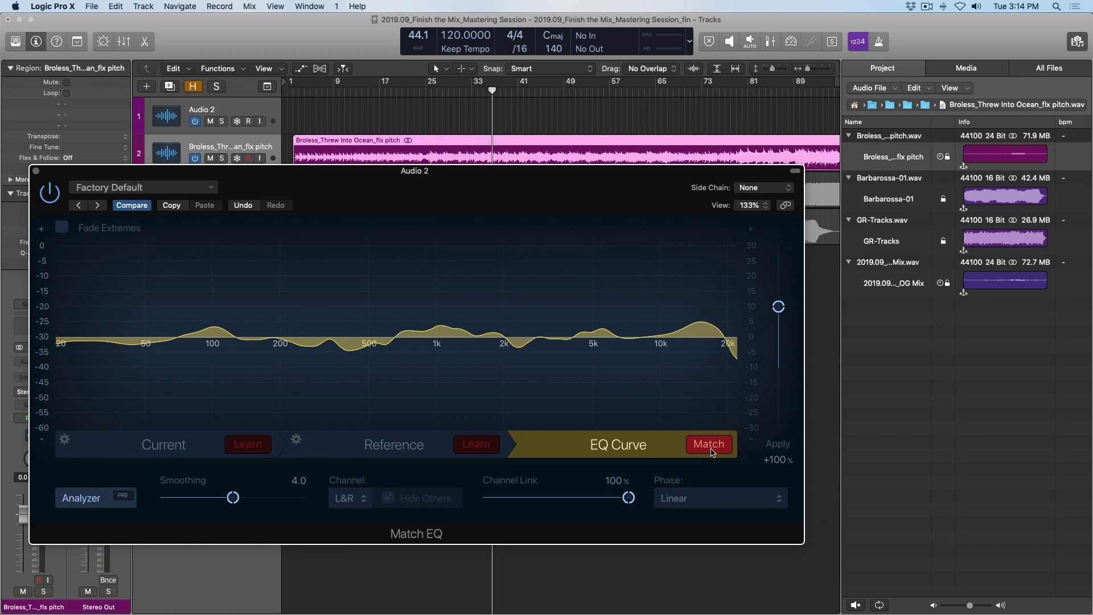
{"action": "left_click", "coordinate": [114, 448]}
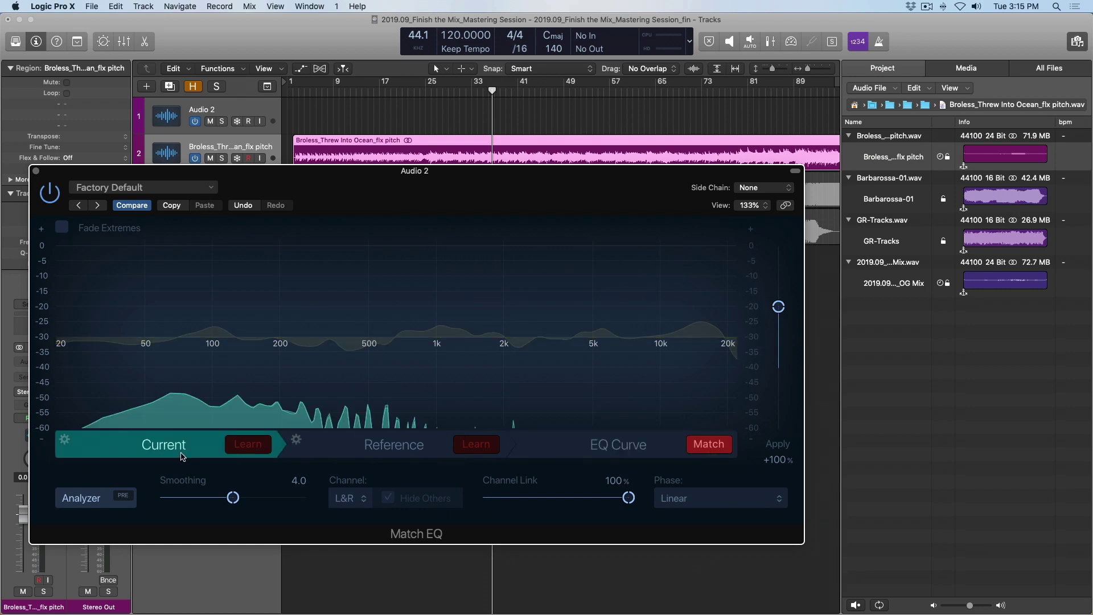
{"action": "left_click", "coordinate": [397, 446]}
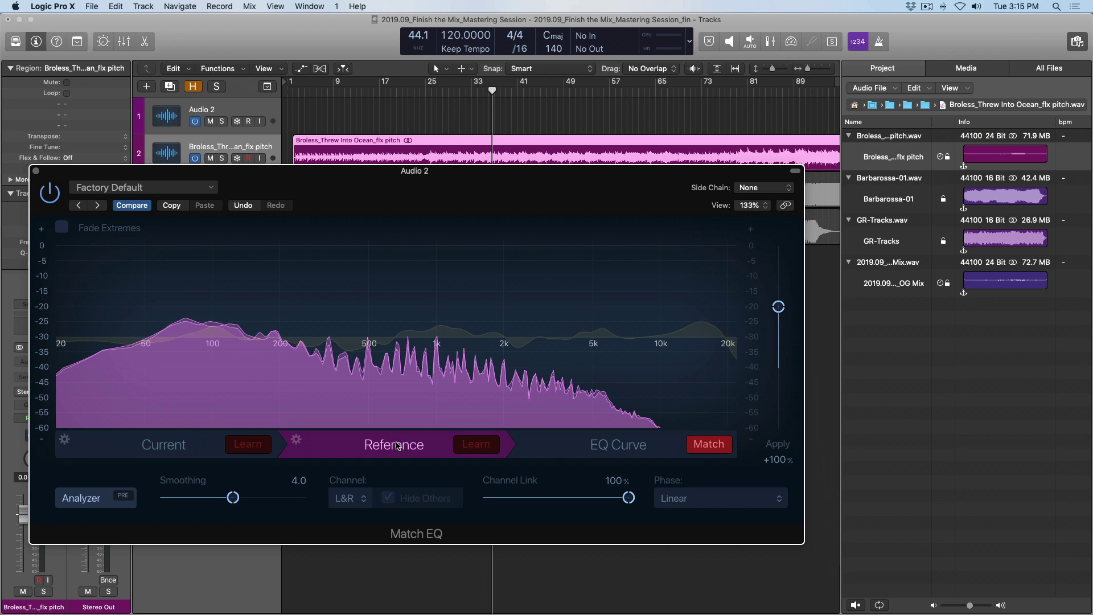
{"action": "left_click", "coordinate": [569, 442]}
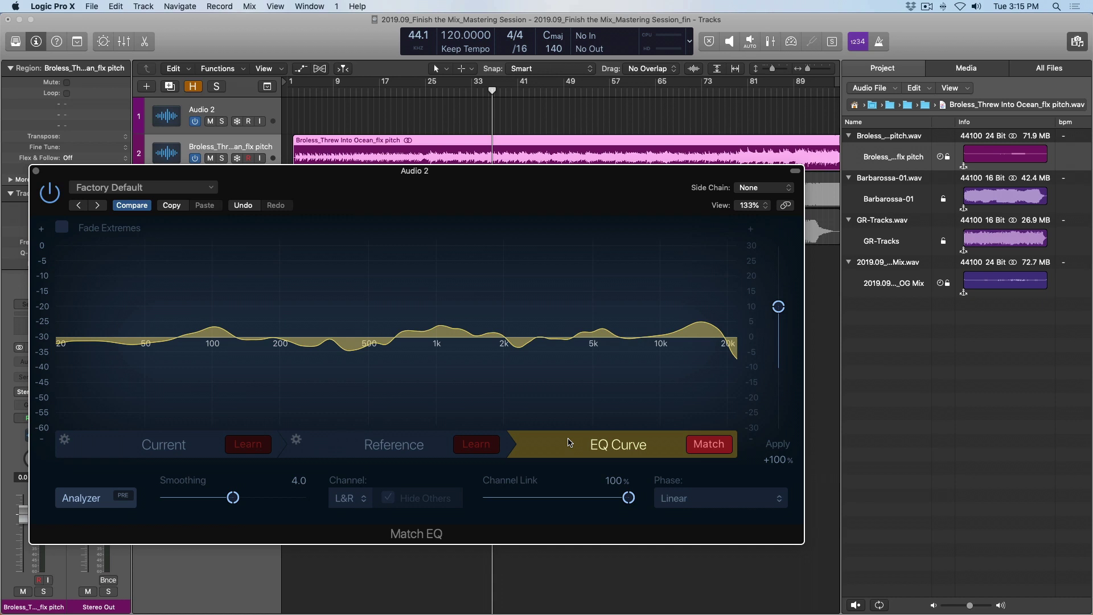
Close the first Match EQ and insert a second Match EQ from Recent in Audio 2's next slot
{"action": "key", "text": "super+w"}
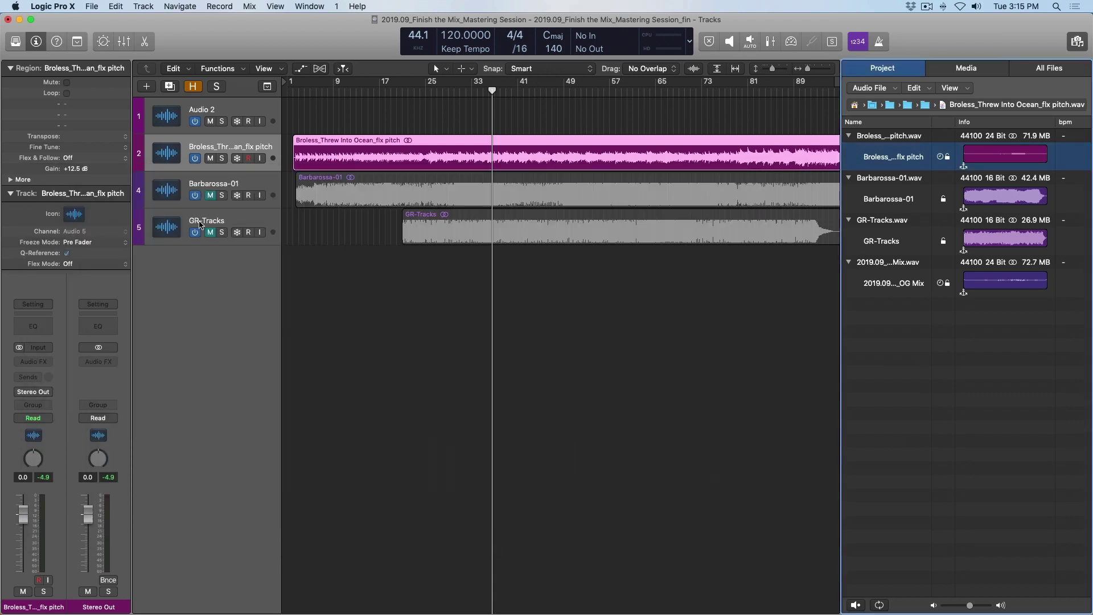
{"action": "left_click", "coordinate": [179, 108]}
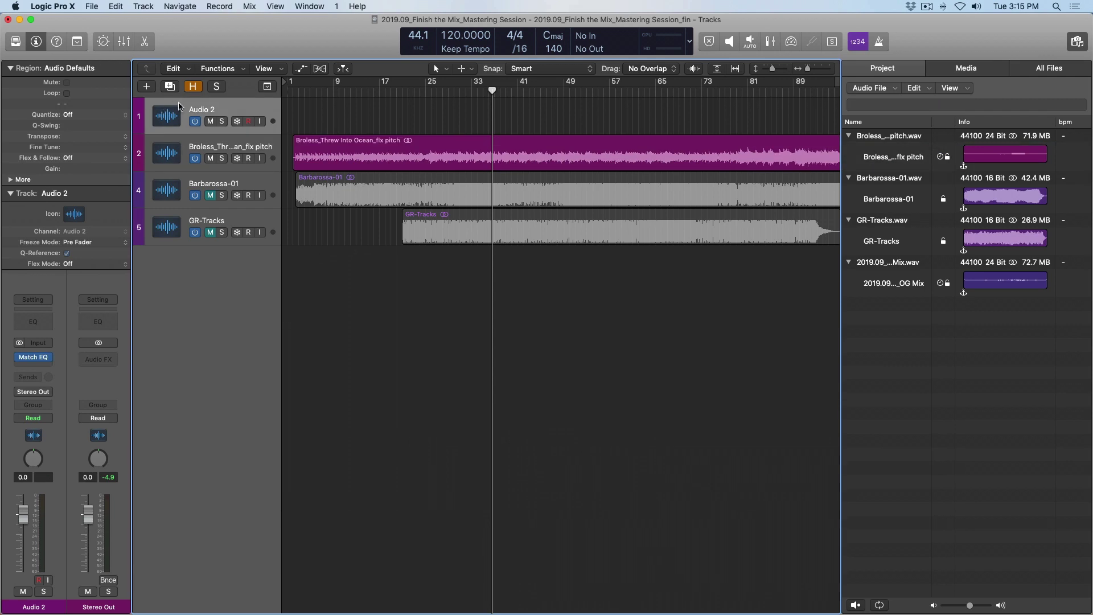
{"action": "left_click", "coordinate": [30, 364]}
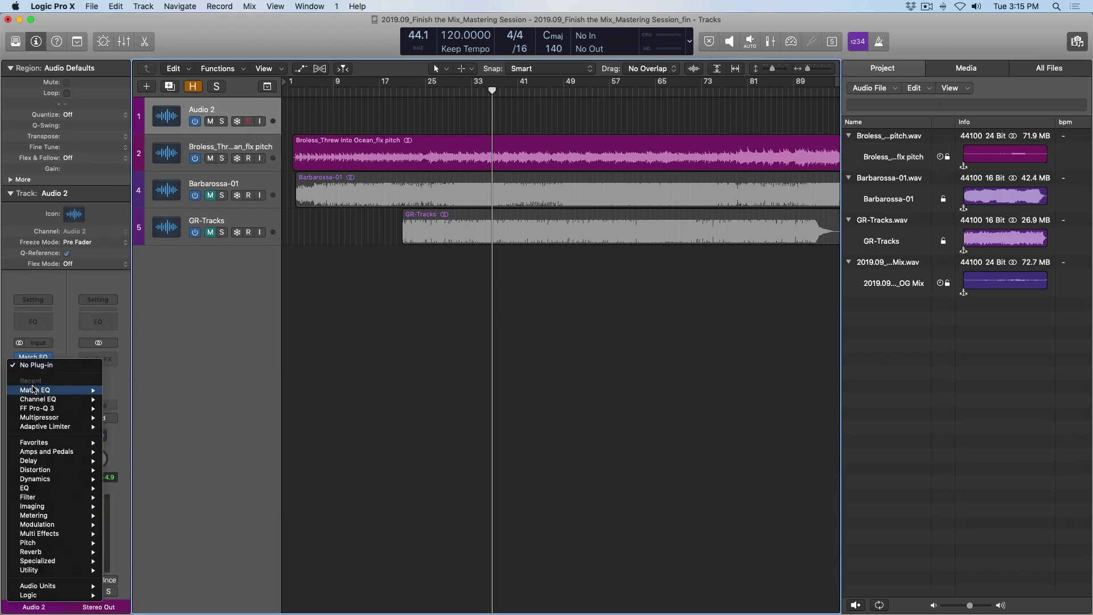
{"action": "left_click", "coordinate": [126, 392]}
Load the mix as Current and GR-Tracks.wav as Reference, match them, and move the window aside
{"action": "left_click_drag", "start_coordinate": [893, 135], "coordinate": [177, 305]}
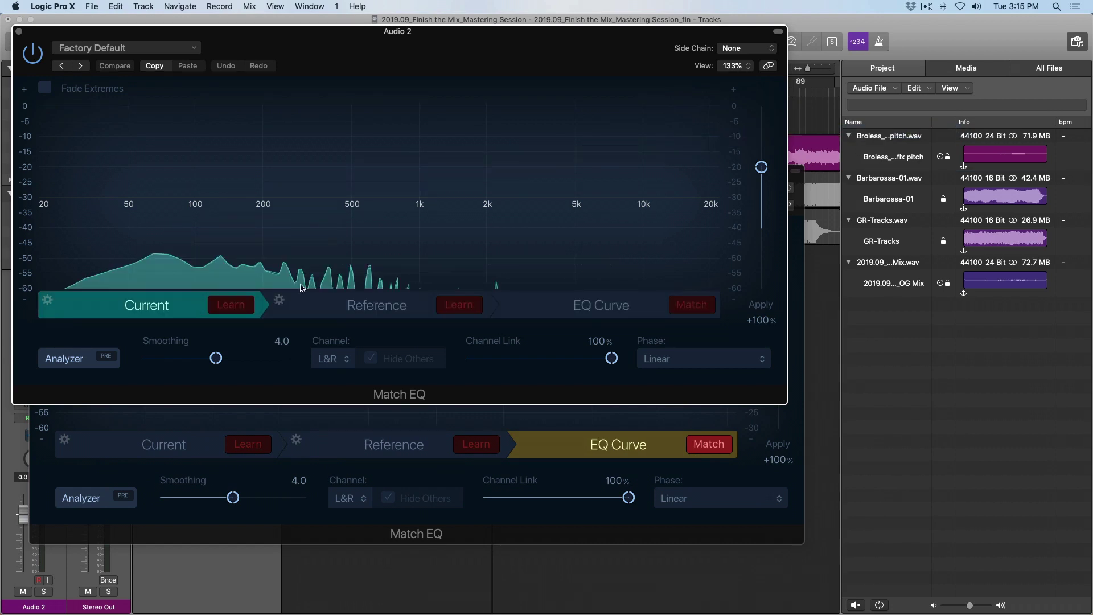
{"action": "left_click_drag", "start_coordinate": [878, 222], "coordinate": [365, 311]}
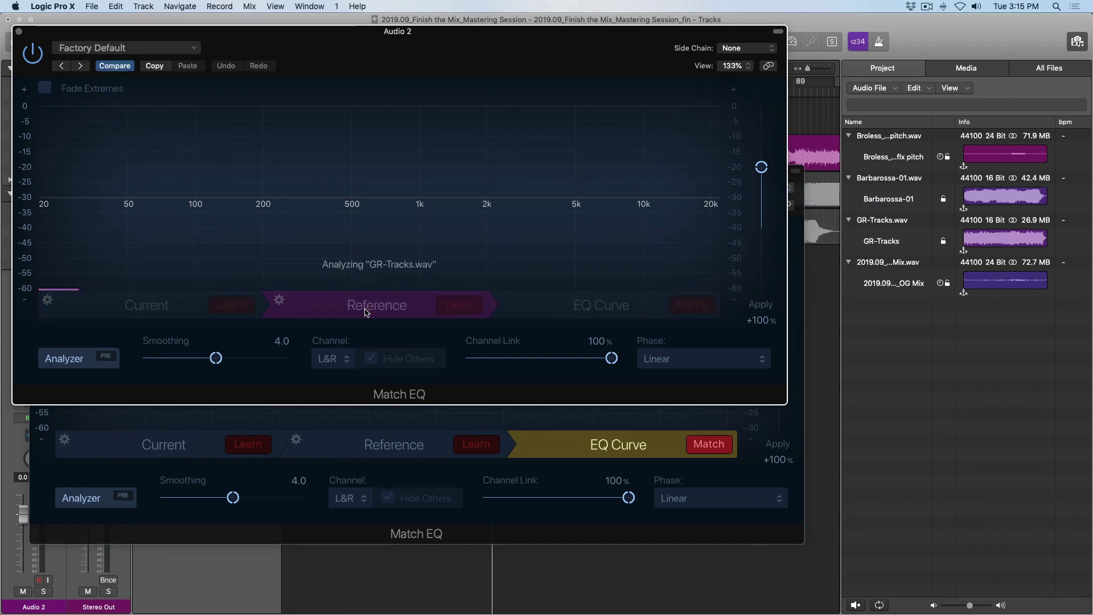
{"action": "left_click", "coordinate": [707, 308]}
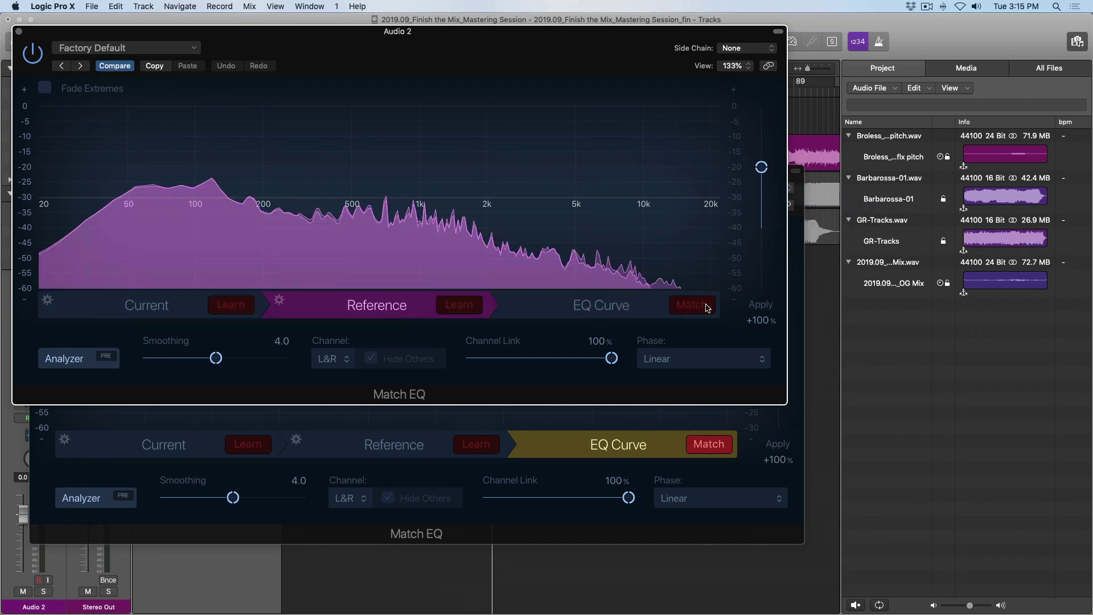
{"action": "left_click_drag", "start_coordinate": [587, 52], "coordinate": [892, 323]}
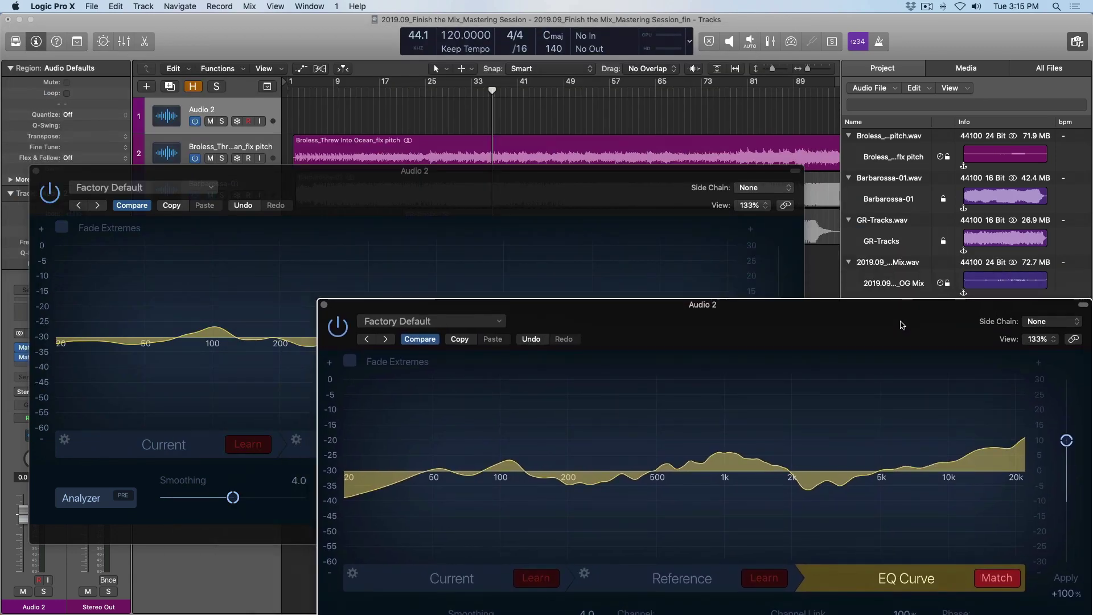
Raise the first Match EQ window and move it higher so both curves show
{"action": "left_click", "coordinate": [603, 178]}
{"action": "left_click_drag", "start_coordinate": [602, 178], "coordinate": [622, 63]}
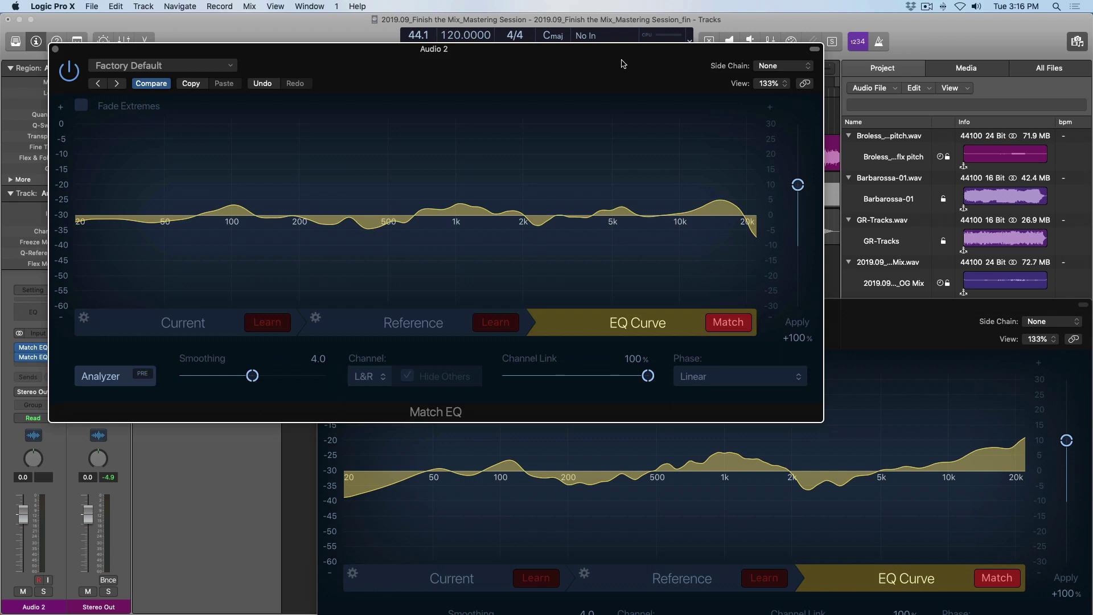
Bring the second, then the first Match EQ window forward to compare their curves
{"action": "left_click", "coordinate": [892, 338]}
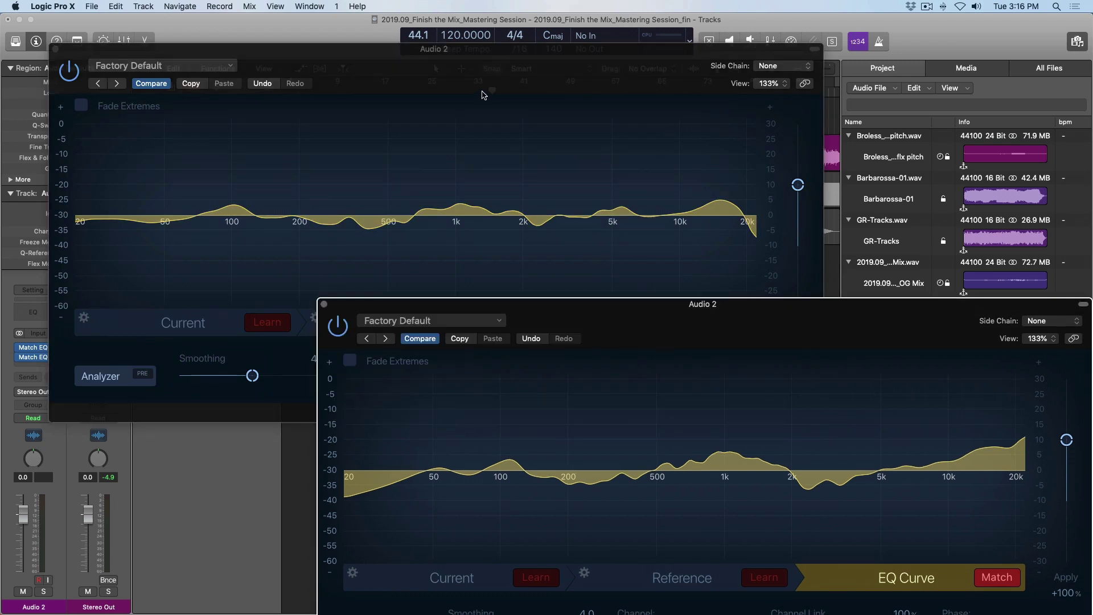
{"action": "left_click", "coordinate": [472, 74]}
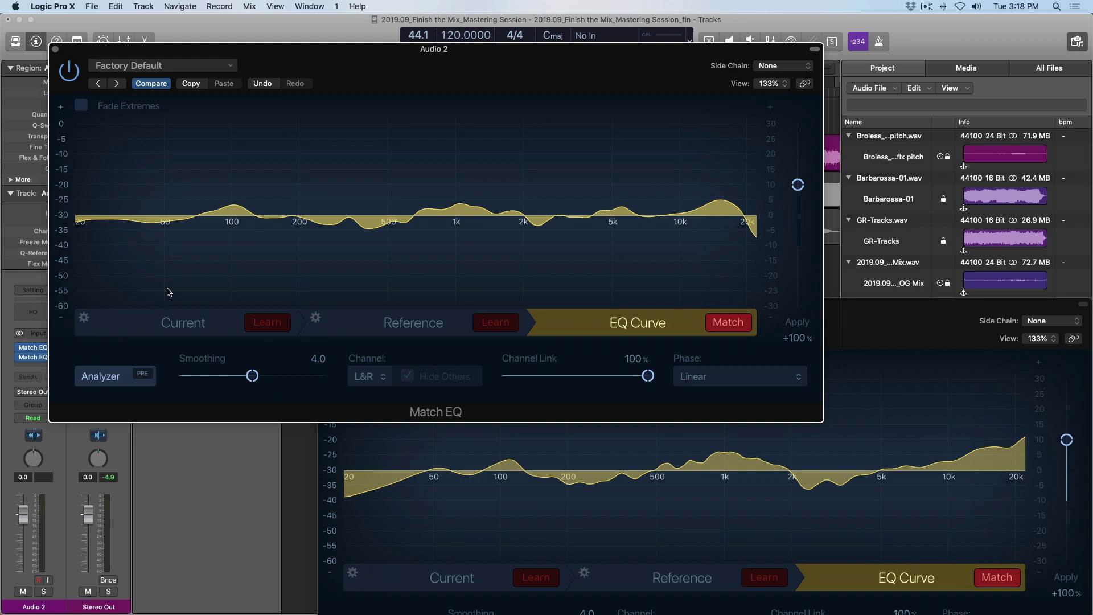
Hide the Match EQ windows and start cycle playback around bar 97
{"action": "key", "text": "v"}
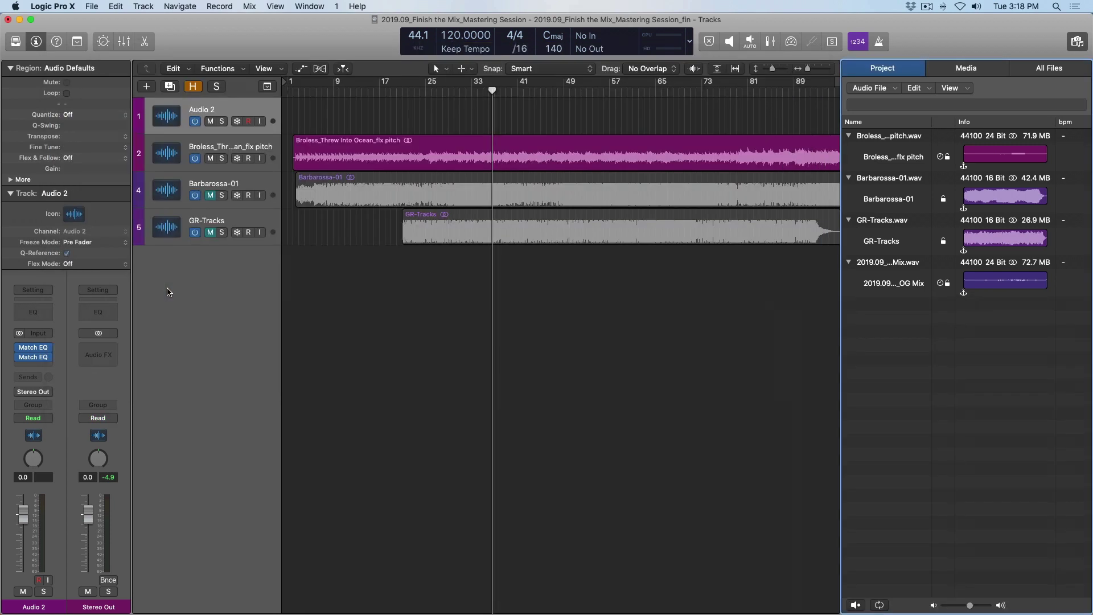
{"action": "scroll", "coordinate": [168, 291], "scroll_direction": "right", "scroll_amount": 10}
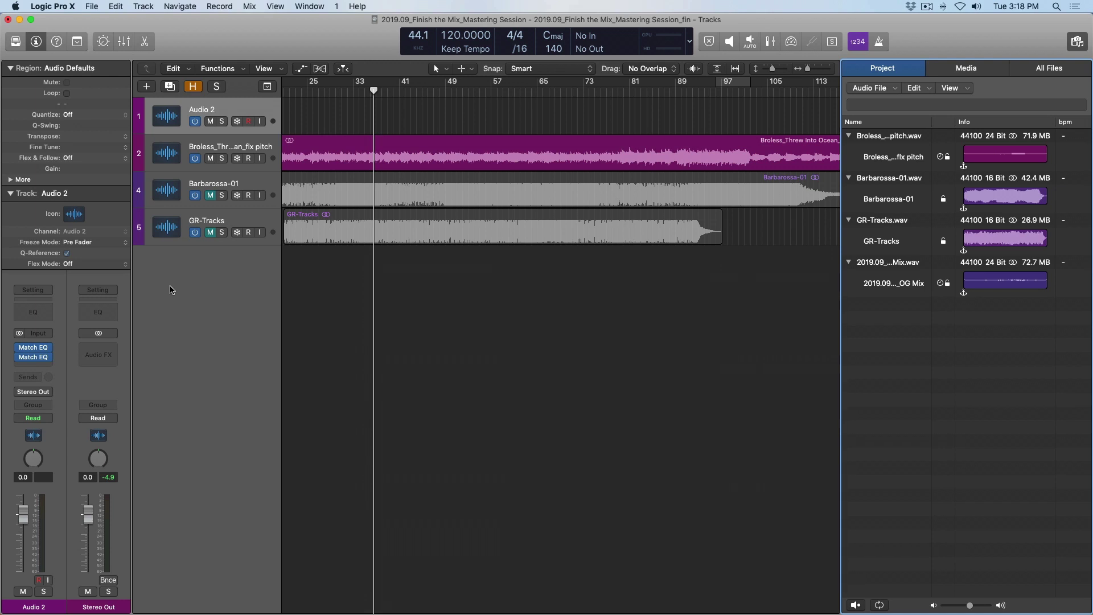
{"action": "key", "text": "c"}
{"action": "key", "text": "space"}
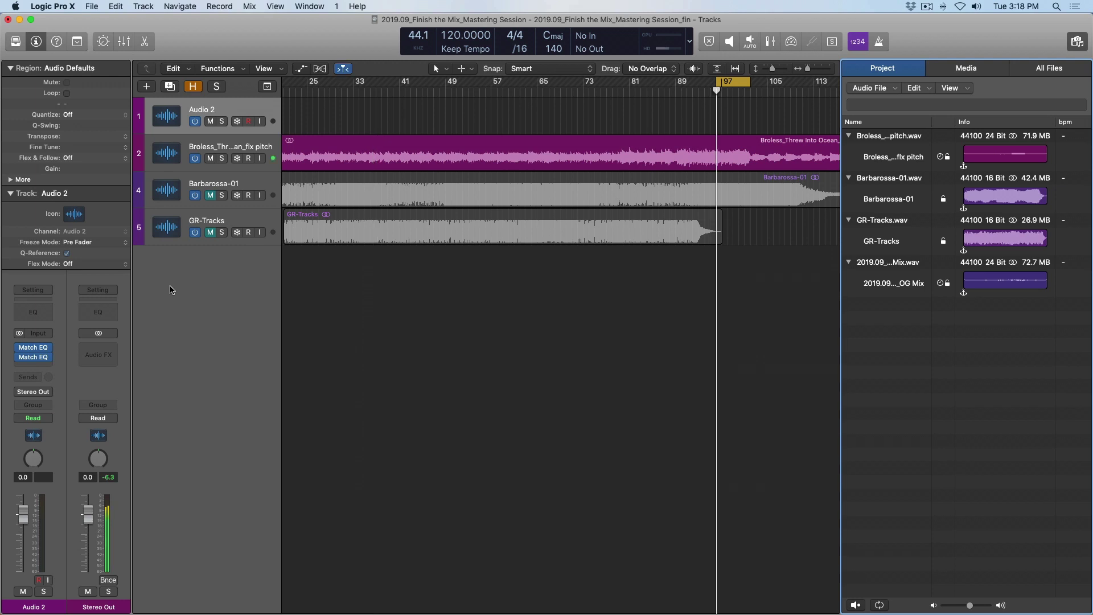
Solo Barbarossa-01 on and off twice to compare it with the mix, ending unsoloed
{"action": "left_click", "coordinate": [222, 195]}
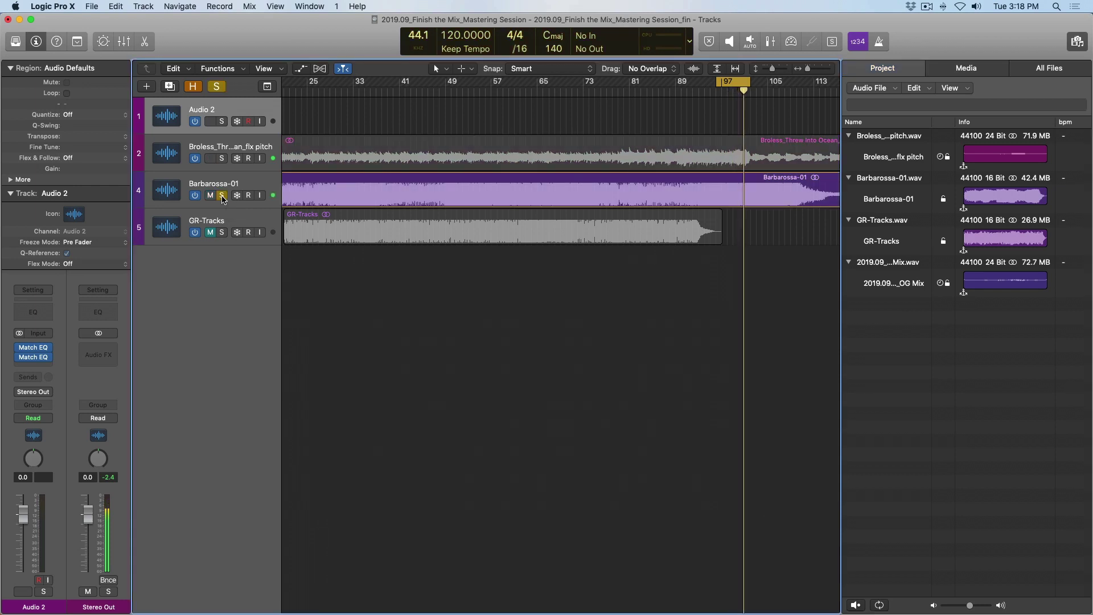
{"action": "left_click", "coordinate": [222, 195]}
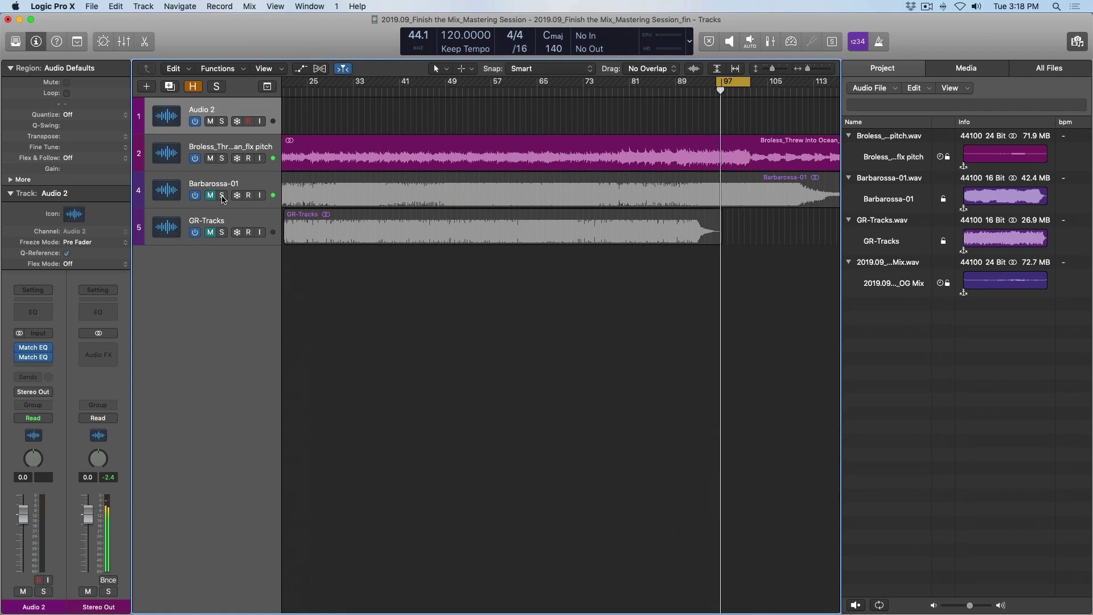
{"action": "left_click", "coordinate": [222, 196]}
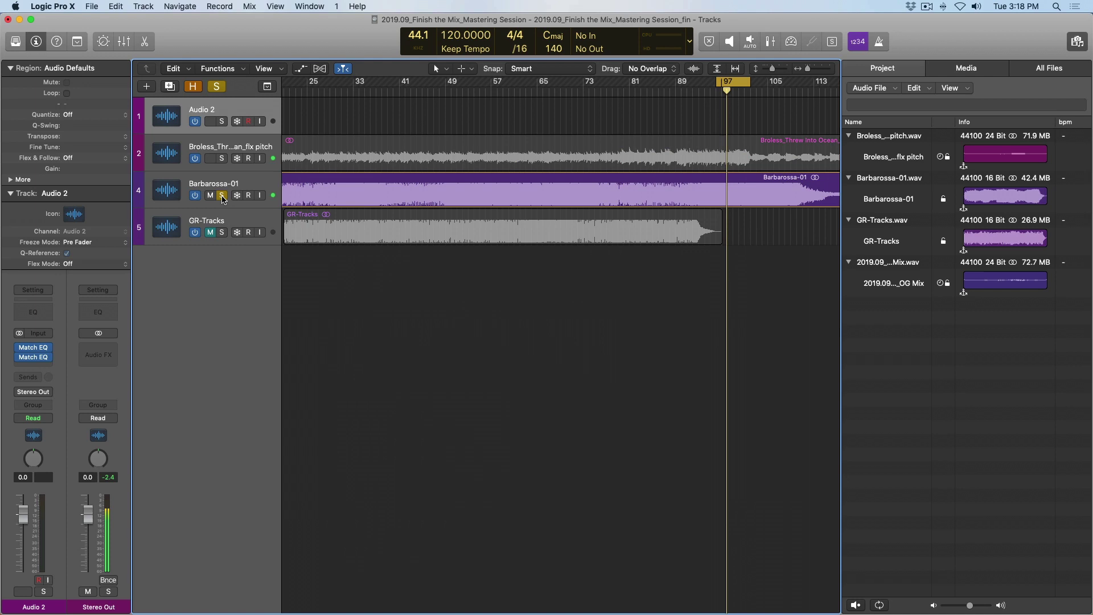
{"action": "left_click", "coordinate": [222, 195]}
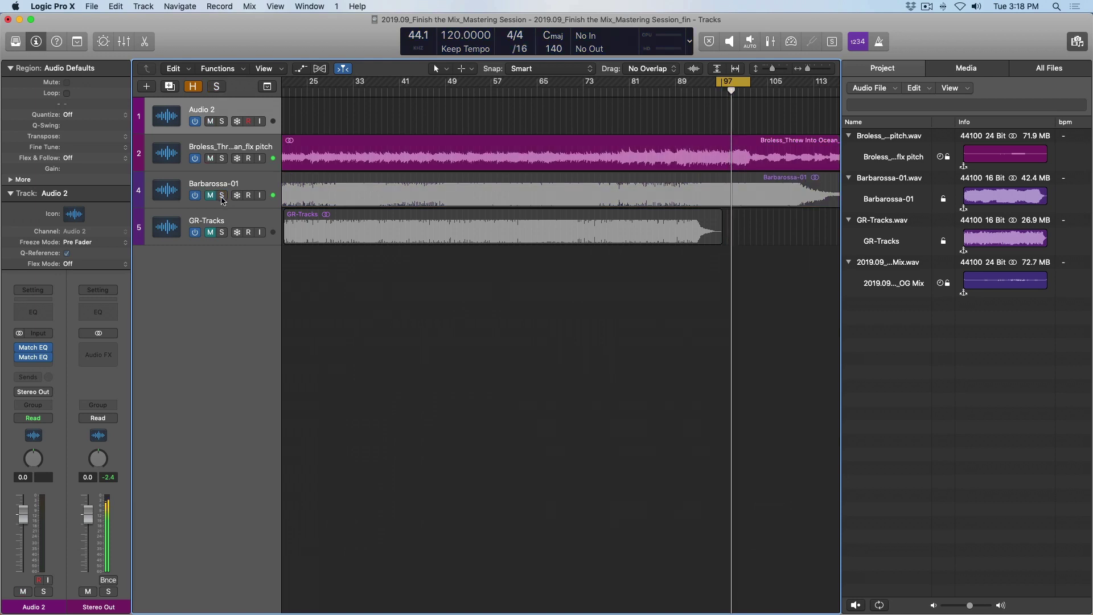
{"action": "scroll", "coordinate": [420, 251], "scroll_direction": "left", "scroll_amount": 4}
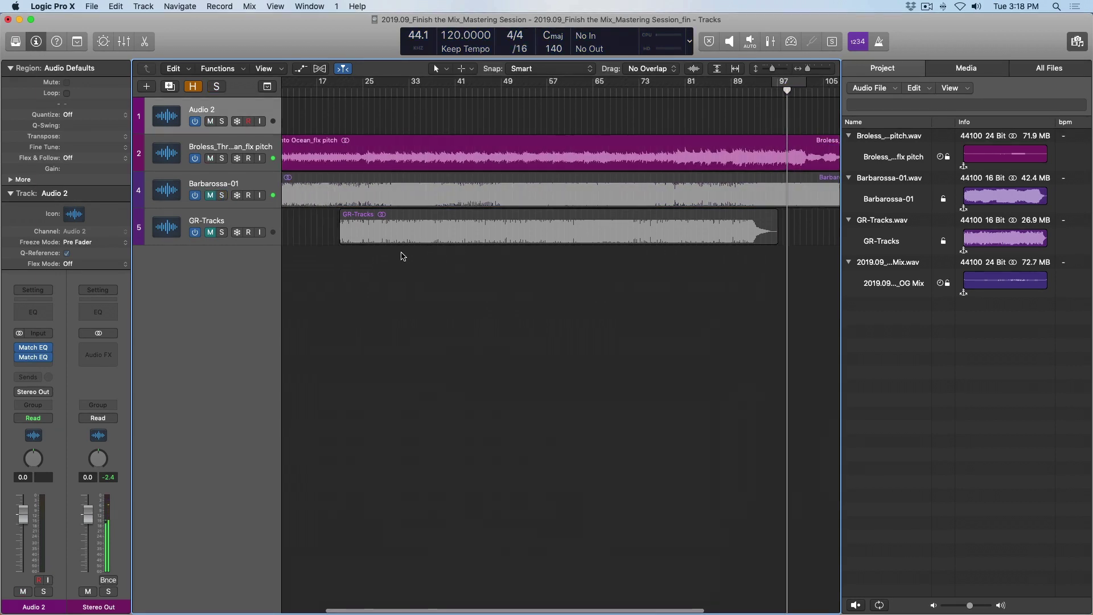
Play from around bar 25 and briefly solo GR-Tracks to compare it against the mix
{"action": "left_click", "coordinate": [363, 92]}
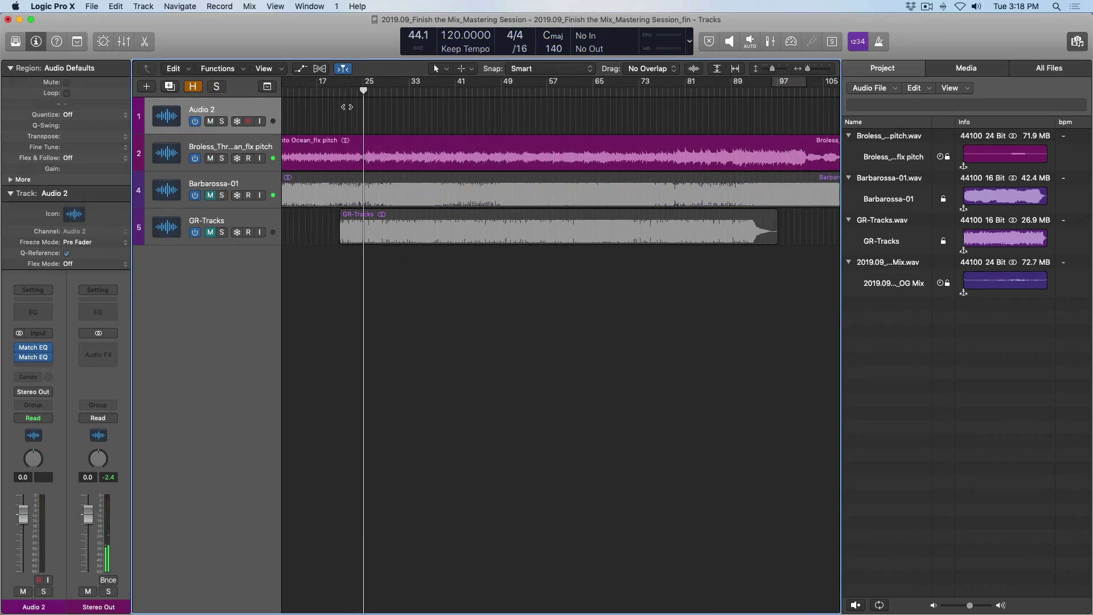
{"action": "left_click", "coordinate": [221, 232]}
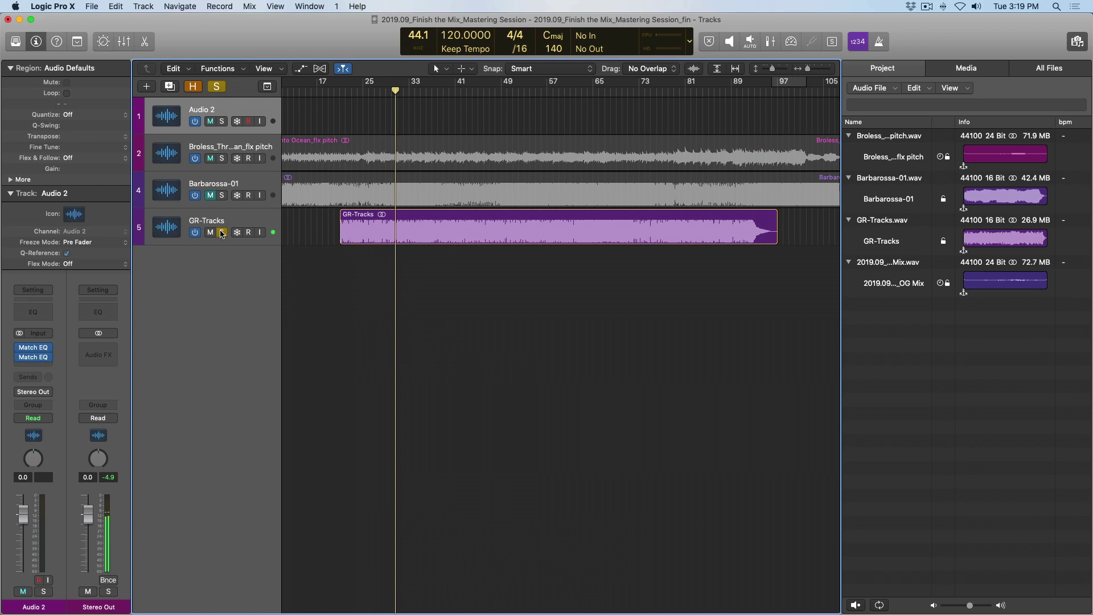
{"action": "left_click", "coordinate": [222, 232]}
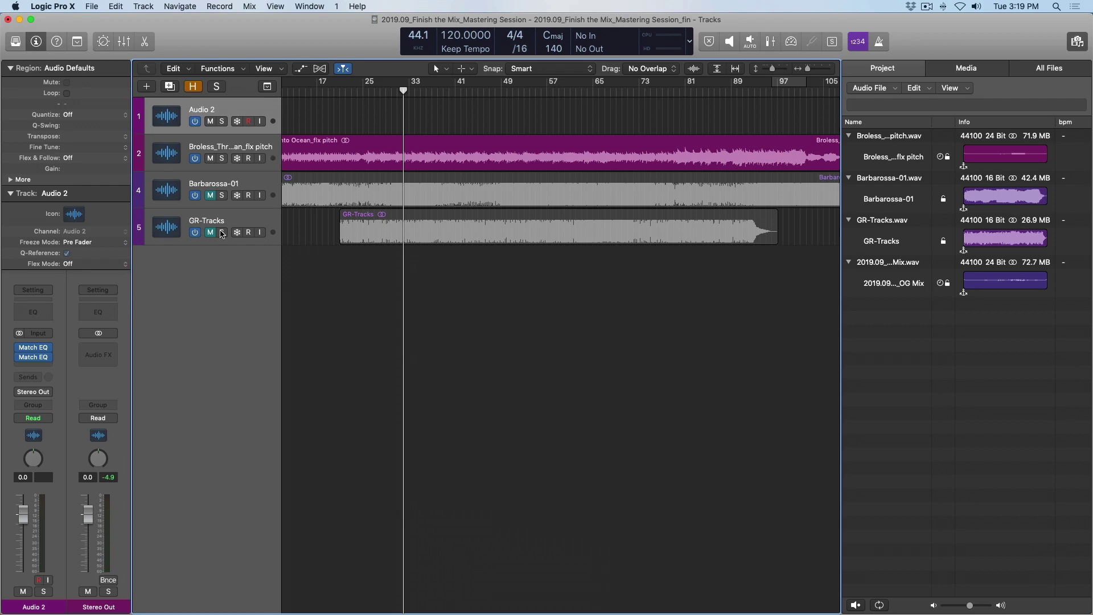
Show both Match EQ windows on Audio 2 again with their matched EQ curves
{"action": "key", "text": "v"}
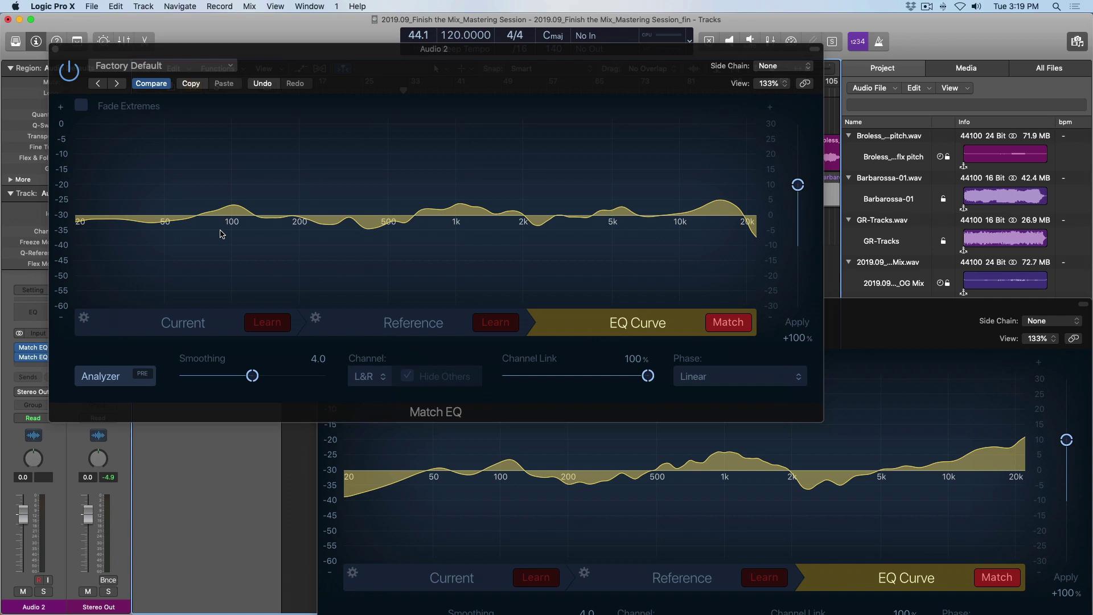